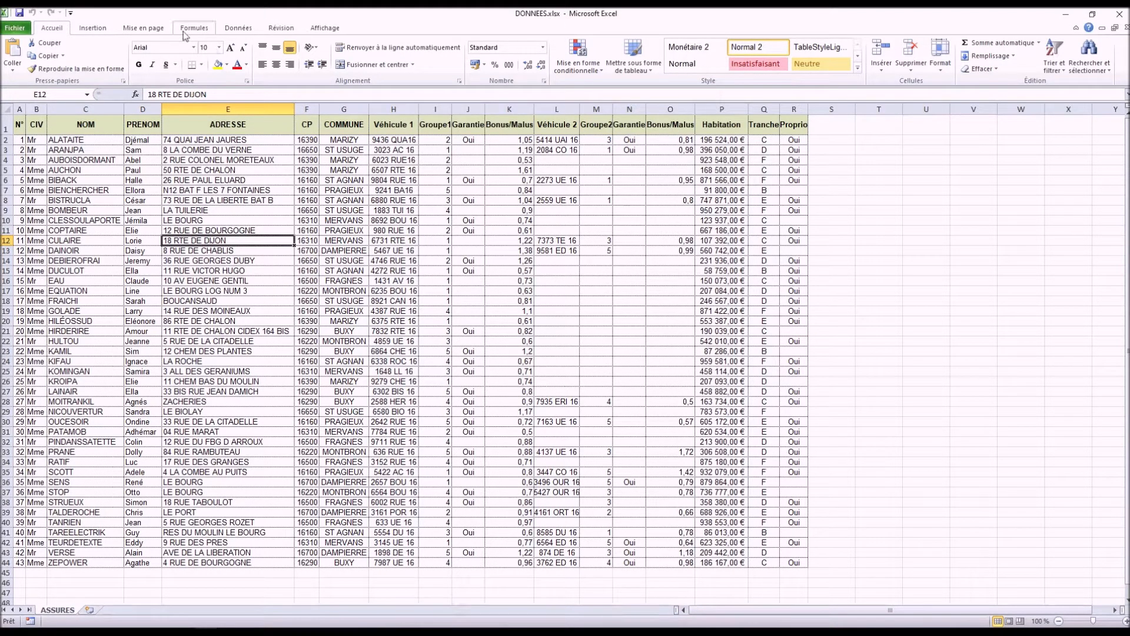
# Step: Turn on filtering for the table and restrict the COMMUNE column to PRAGIEUX only
pyautogui.click(239, 31)
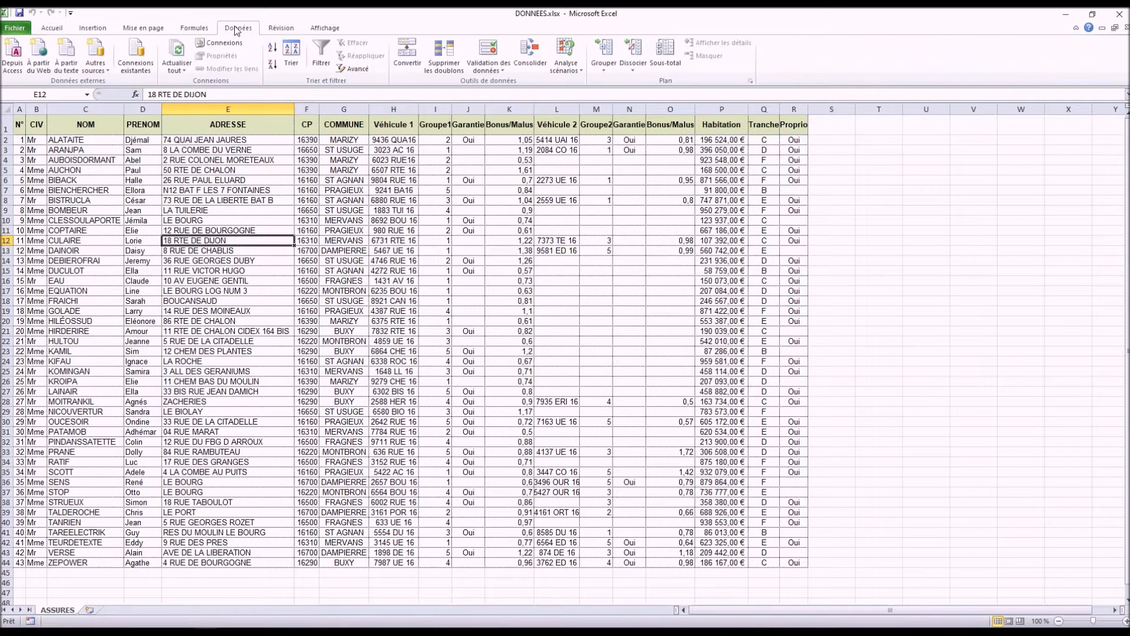
pyautogui.click(321, 55)
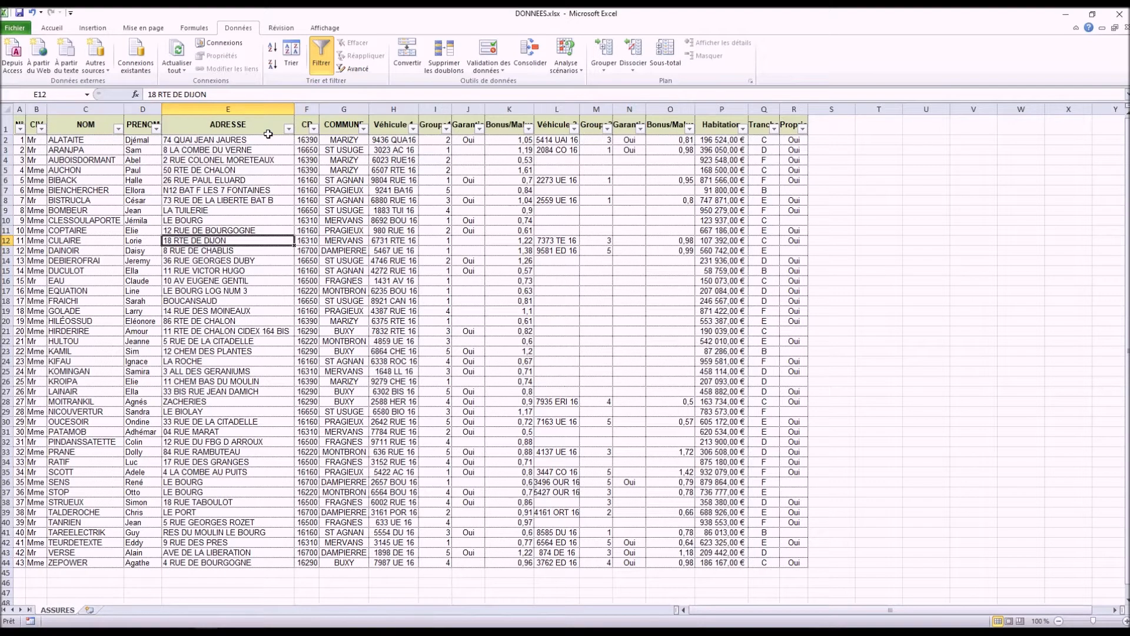
pyautogui.click(364, 129)
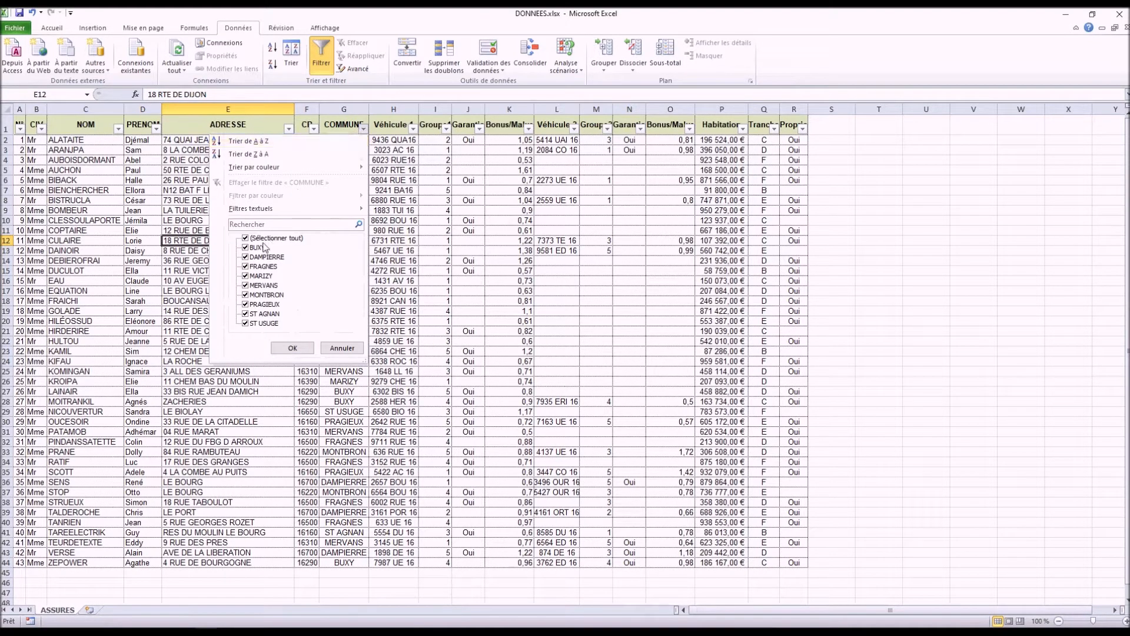
pyautogui.click(246, 238)
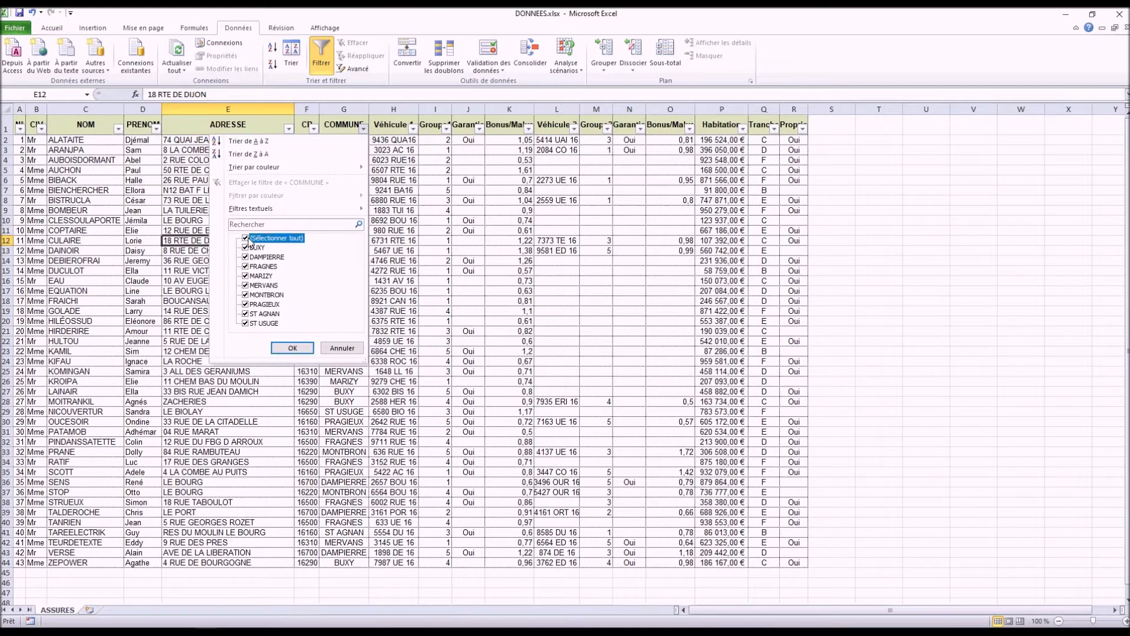
pyautogui.click(245, 304)
pyautogui.click(288, 349)
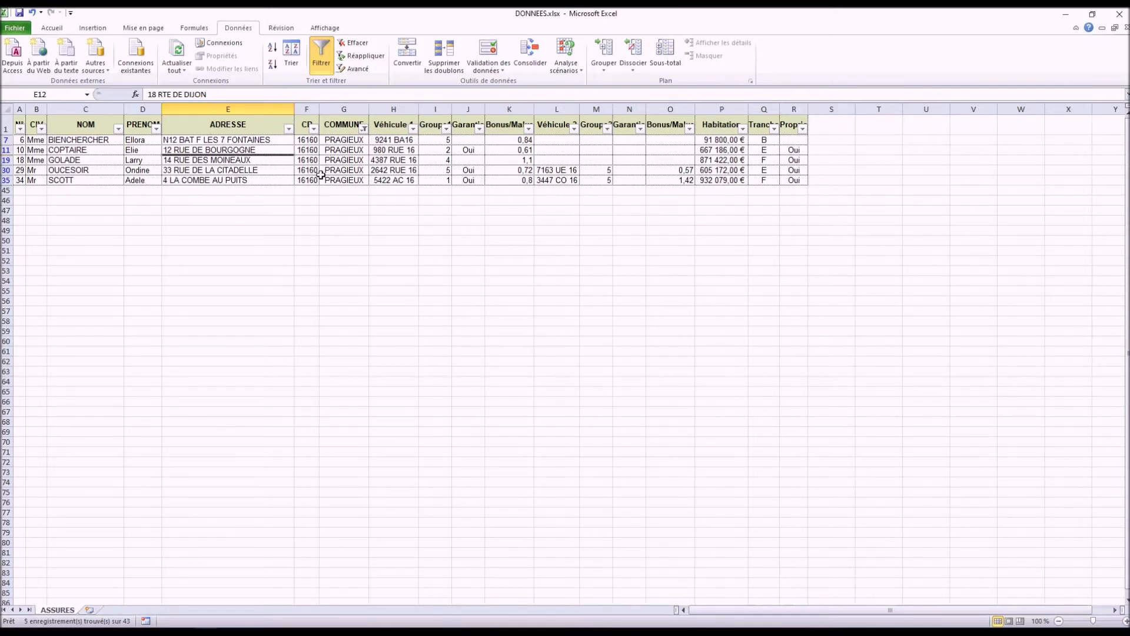
# Step: Clear the filter, and refilter the COMMUNE column with a text filter equal to PRAGIEUX
pyautogui.click(355, 43)
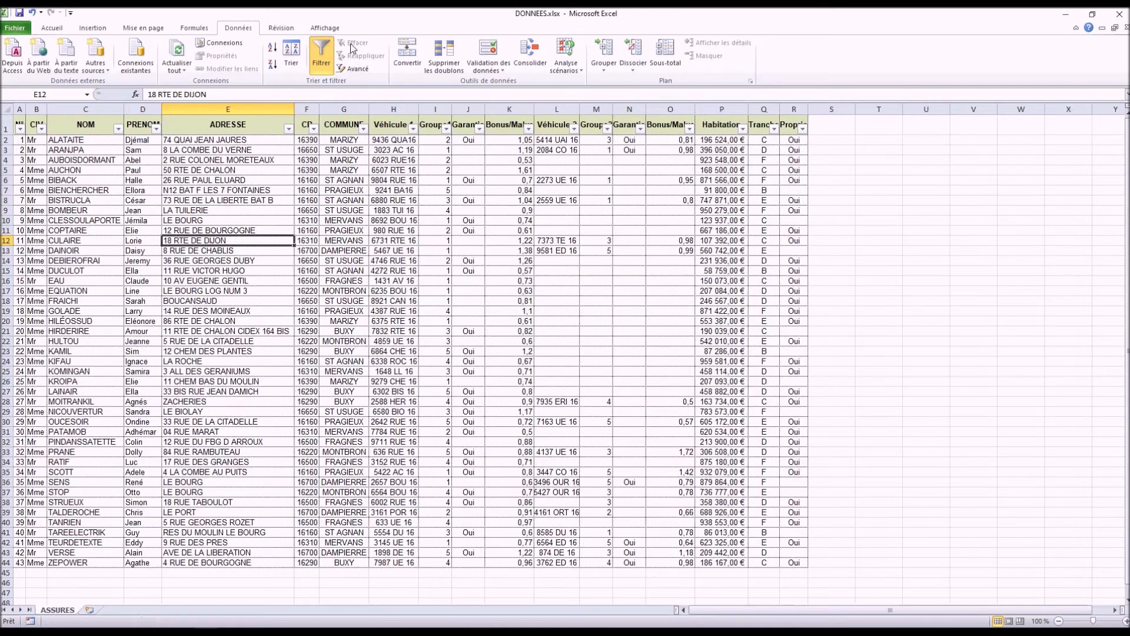
pyautogui.click(363, 129)
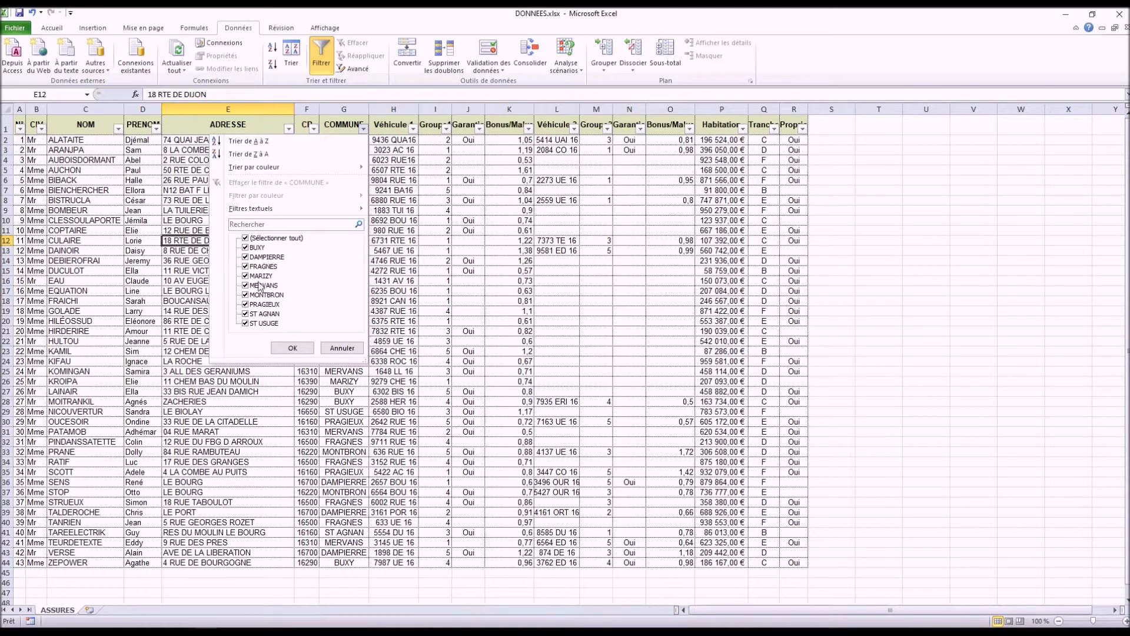
pyautogui.moveTo(291, 210)
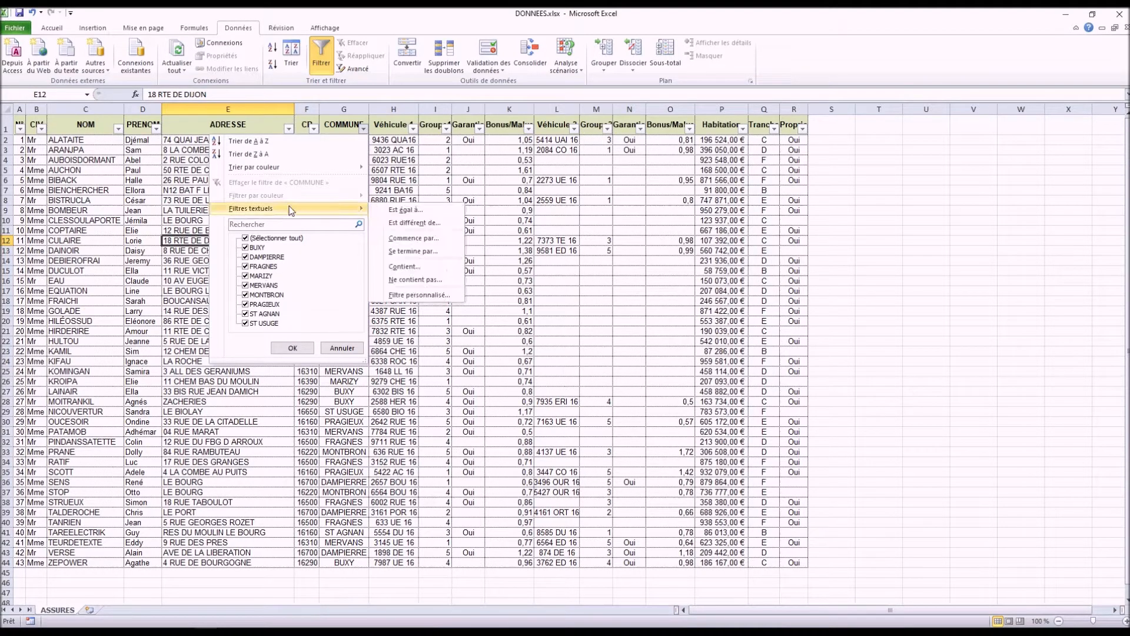
pyautogui.click(404, 211)
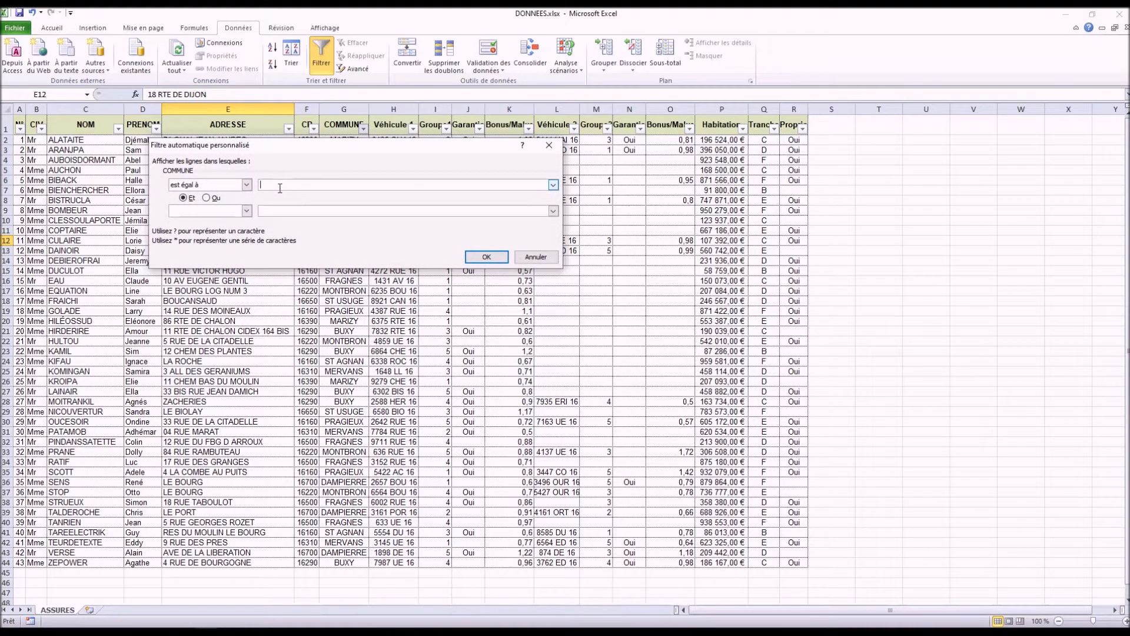
pyautogui.write('PRAGIEUX')
pyautogui.click(494, 257)
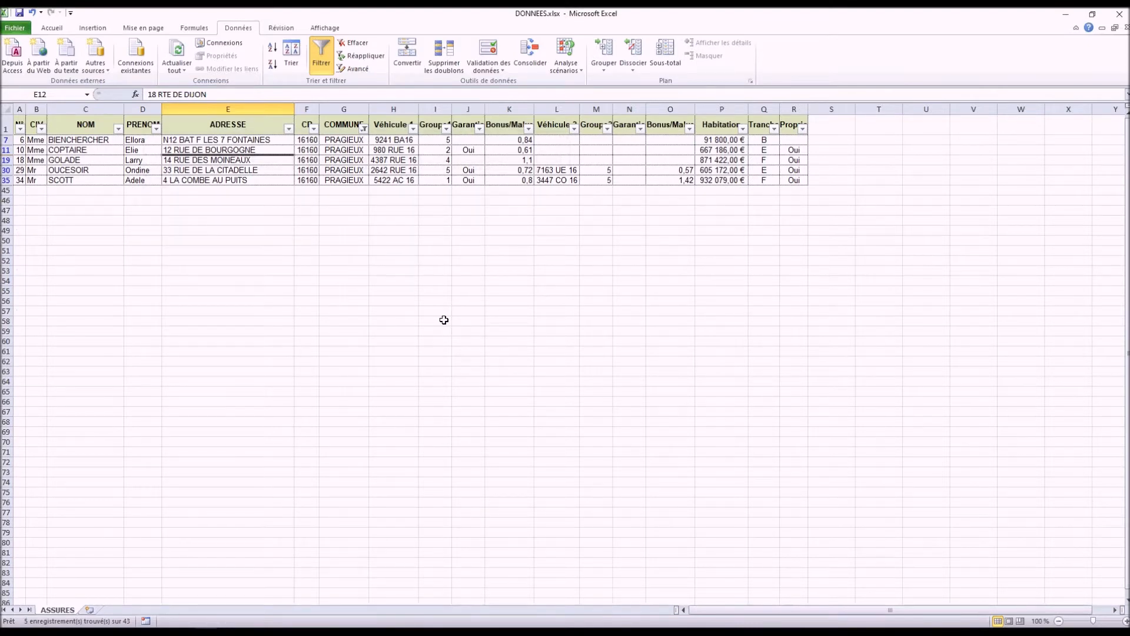
# Step: Clear the COMMUNE filter and restrict the CIV column to Mme only
pyautogui.click(355, 45)
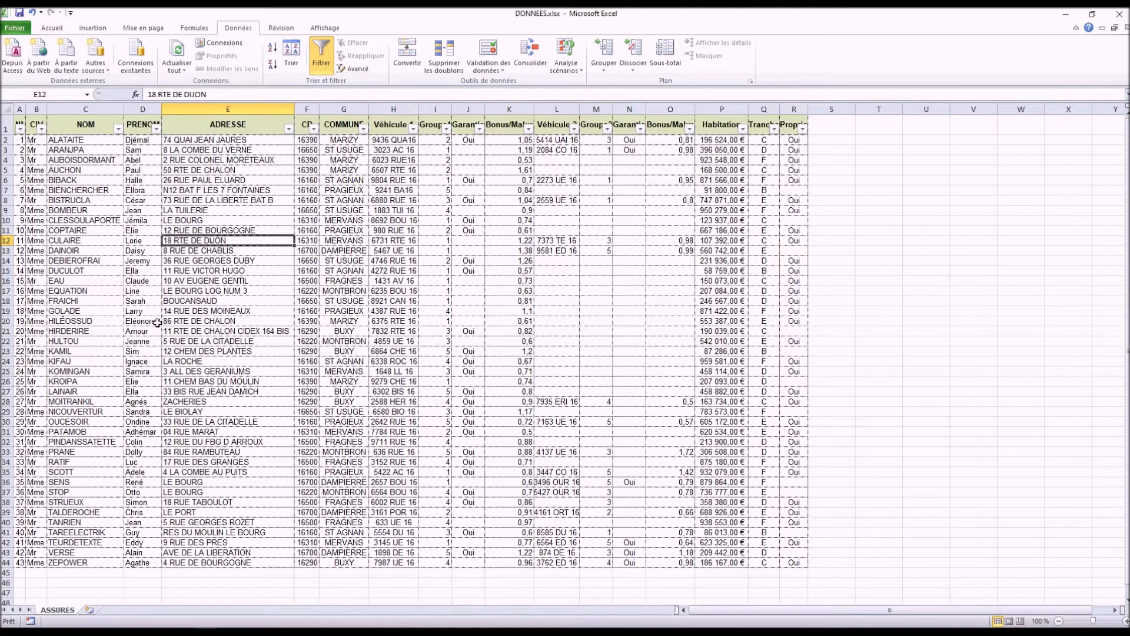
pyautogui.click(42, 129)
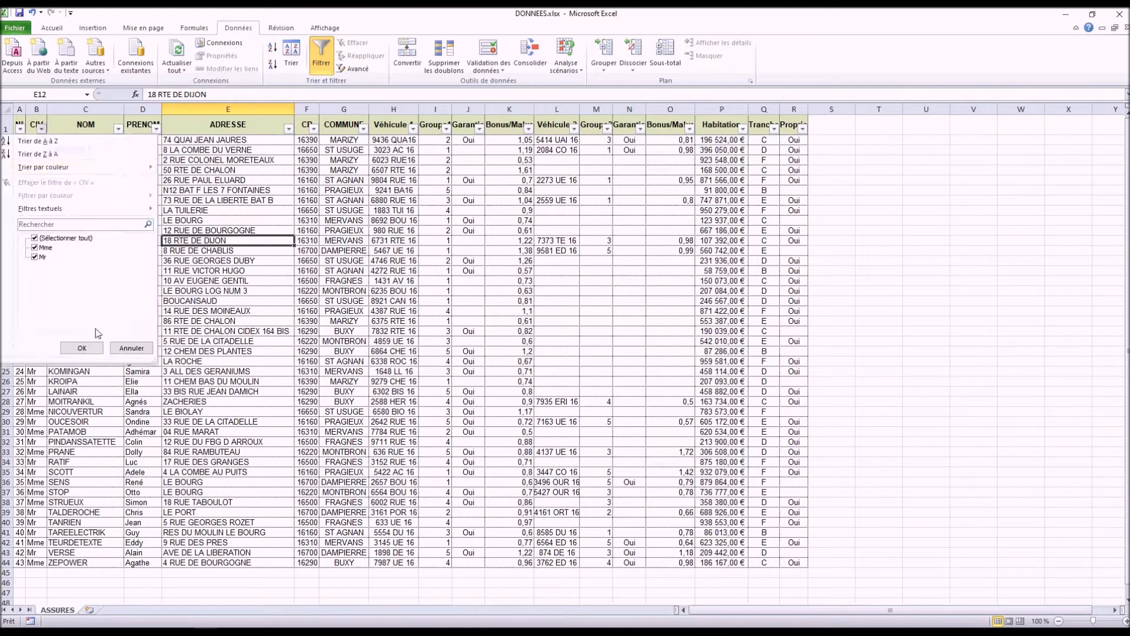
pyautogui.click(35, 239)
pyautogui.click(34, 247)
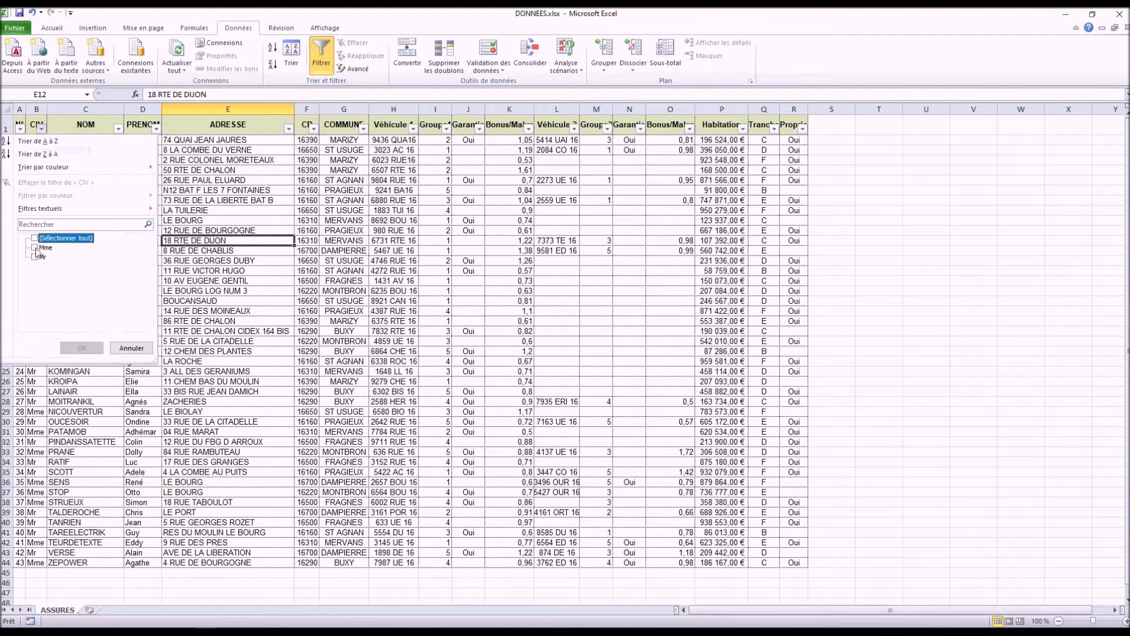
pyautogui.click(83, 349)
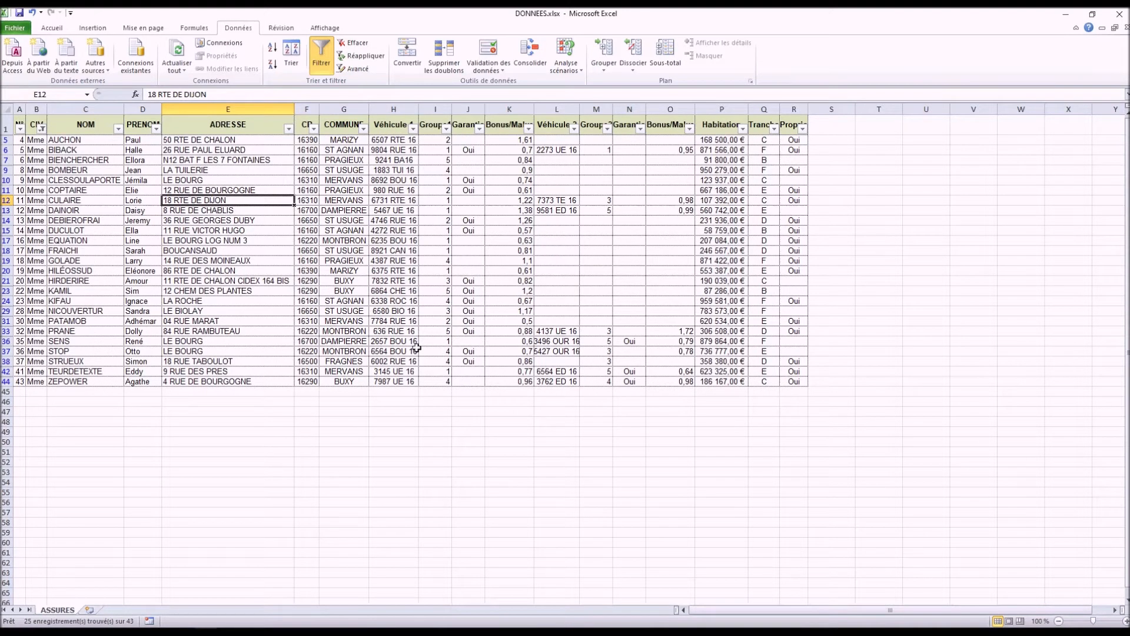
# Step: Add a number filter on the first vehicle's Bonus/Malus column for values less than 1
pyautogui.moveTo(514, 140); pyautogui.dragTo(515, 392)
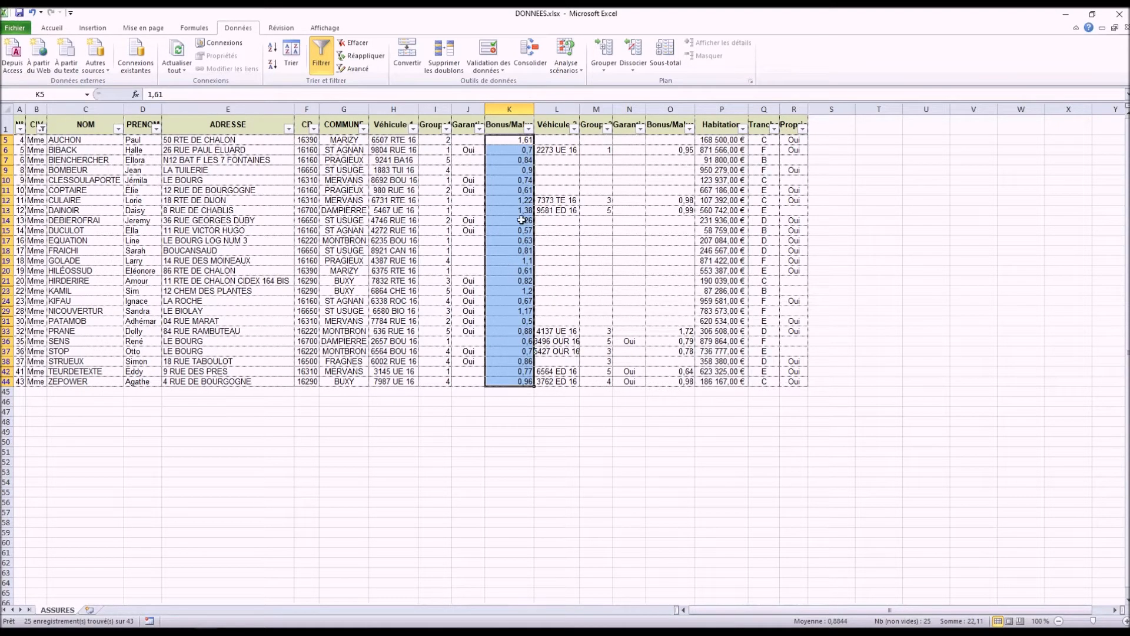
pyautogui.click(530, 130)
pyautogui.moveTo(472, 210)
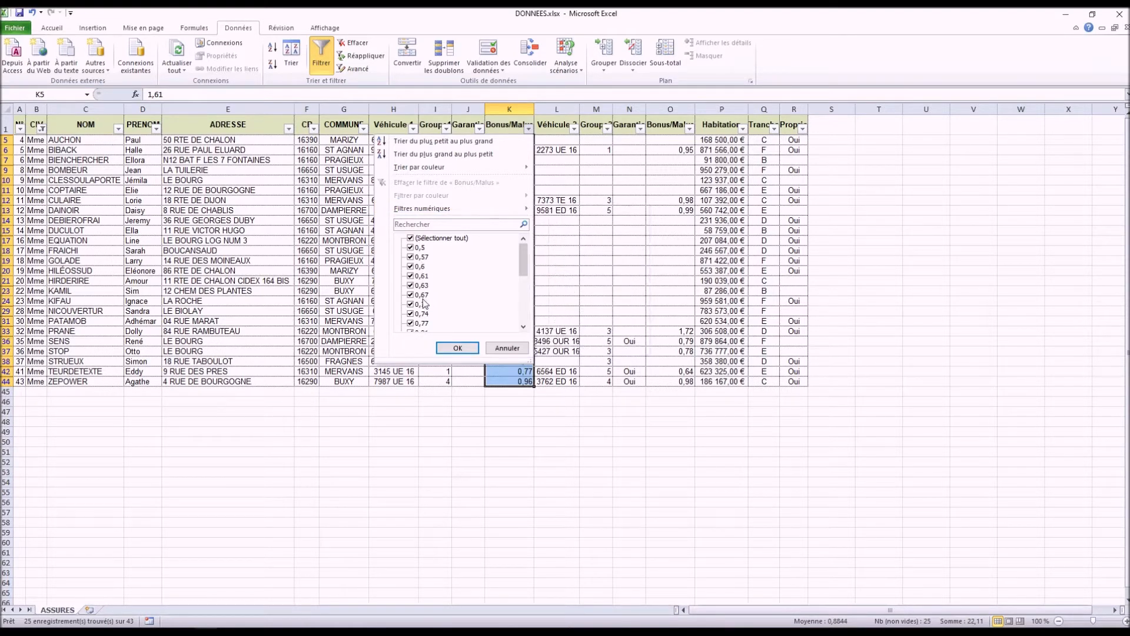
pyautogui.moveTo(522, 255)
pyautogui.mouseDown()
pyautogui.moveTo(520, 273)
pyautogui.moveTo(520, 243)
pyautogui.mouseUp()
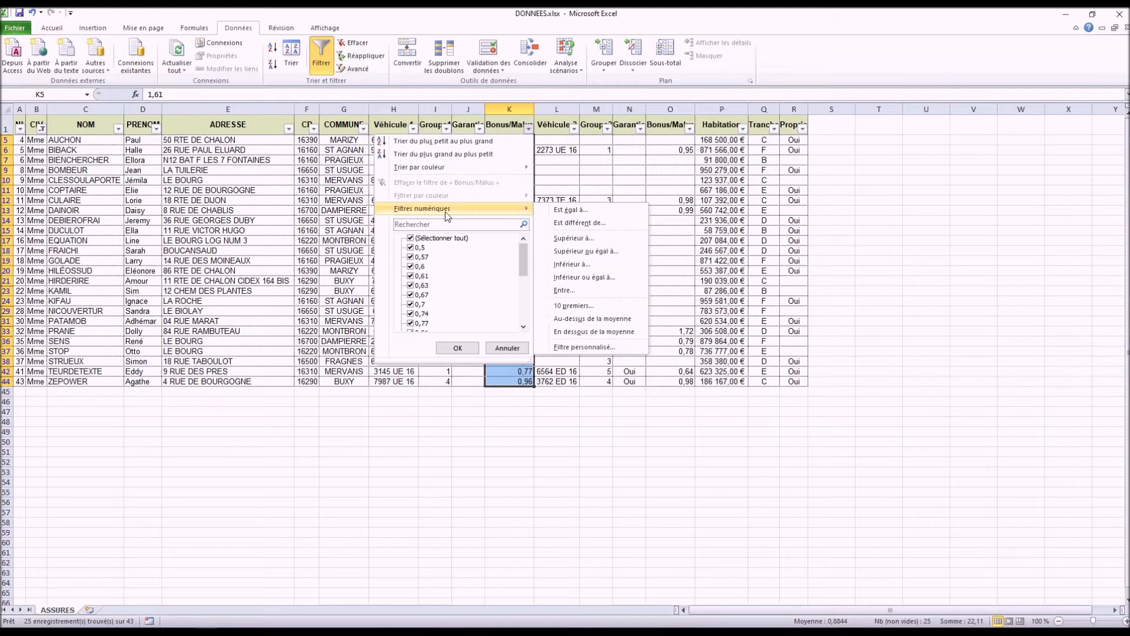
pyautogui.click(569, 264)
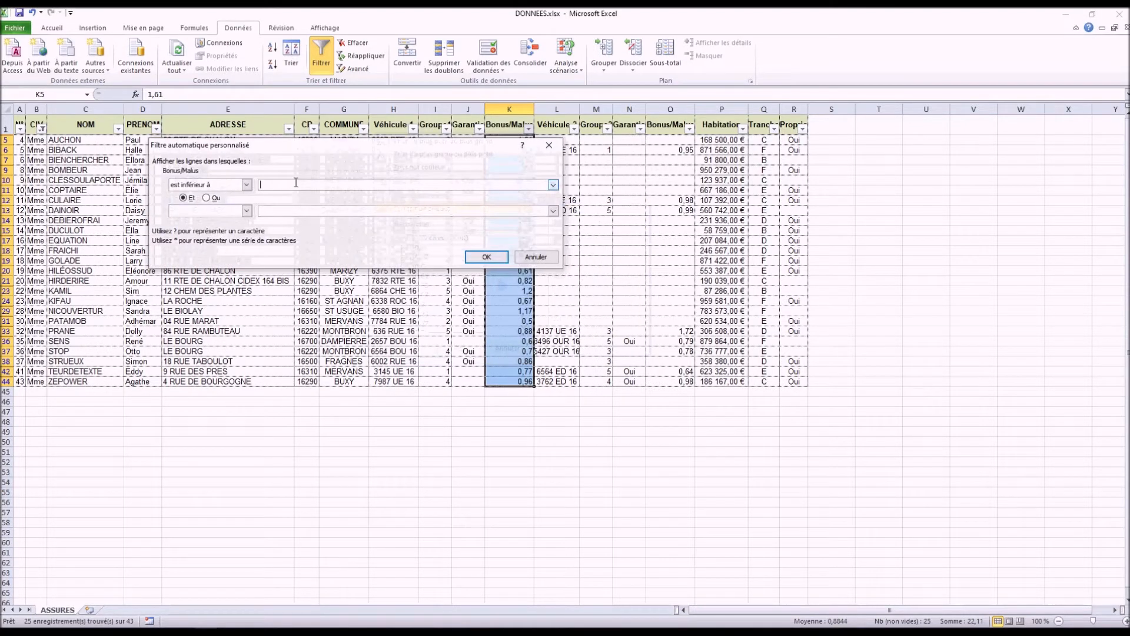
pyautogui.write('1')
pyautogui.click(486, 257)
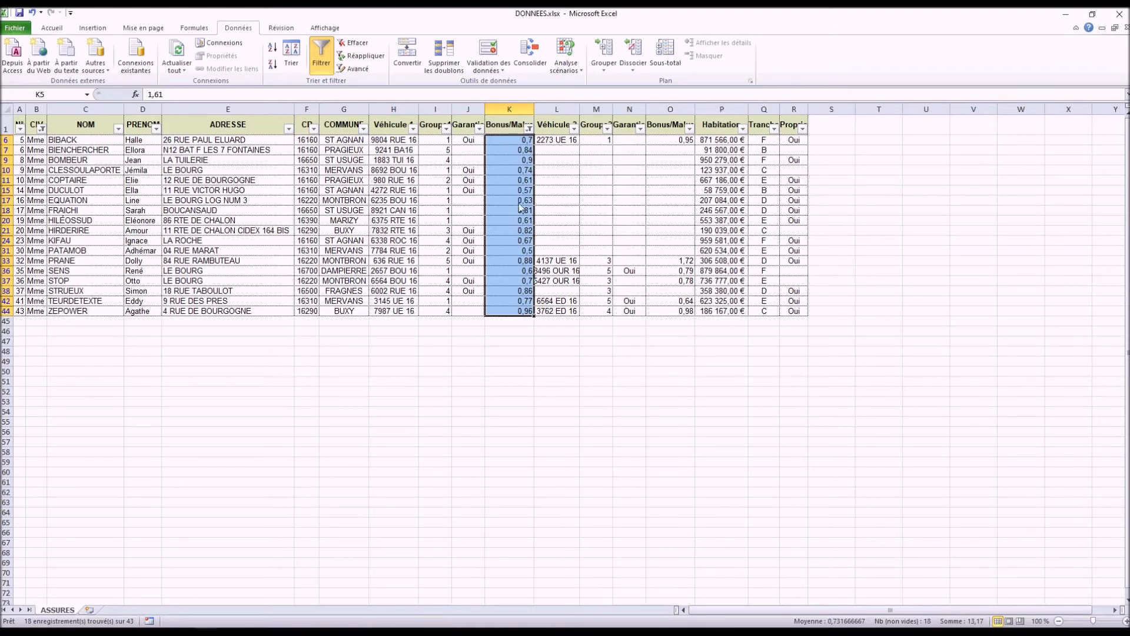
# Step: Clear the filters from the CIV and Bonus/Malus columns
pyautogui.click(360, 43)
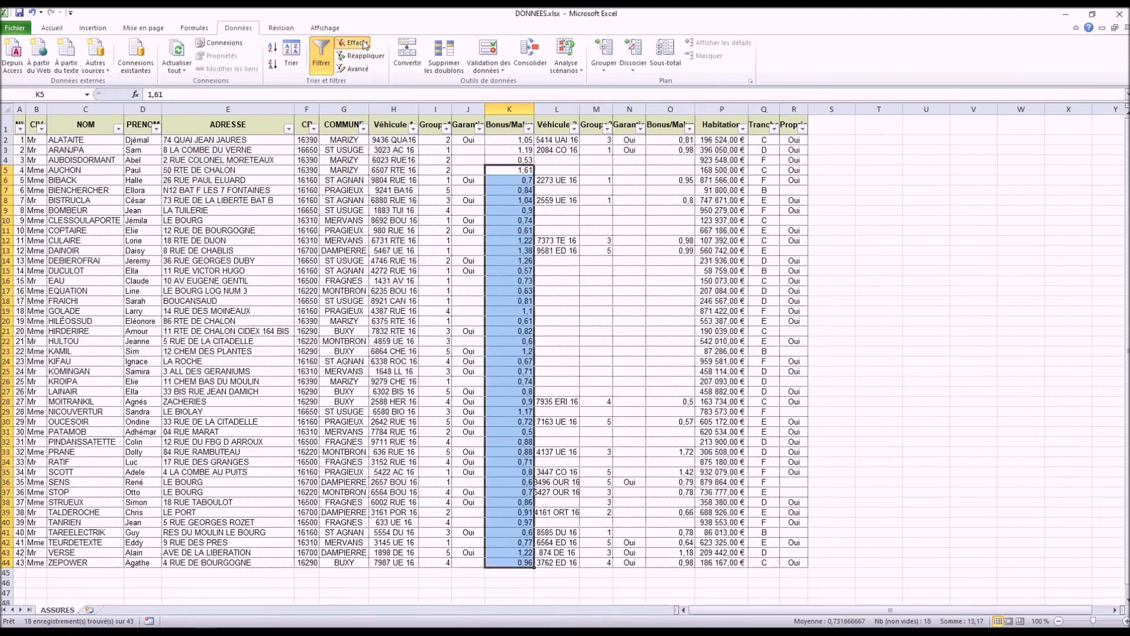
pyautogui.click(393, 281)
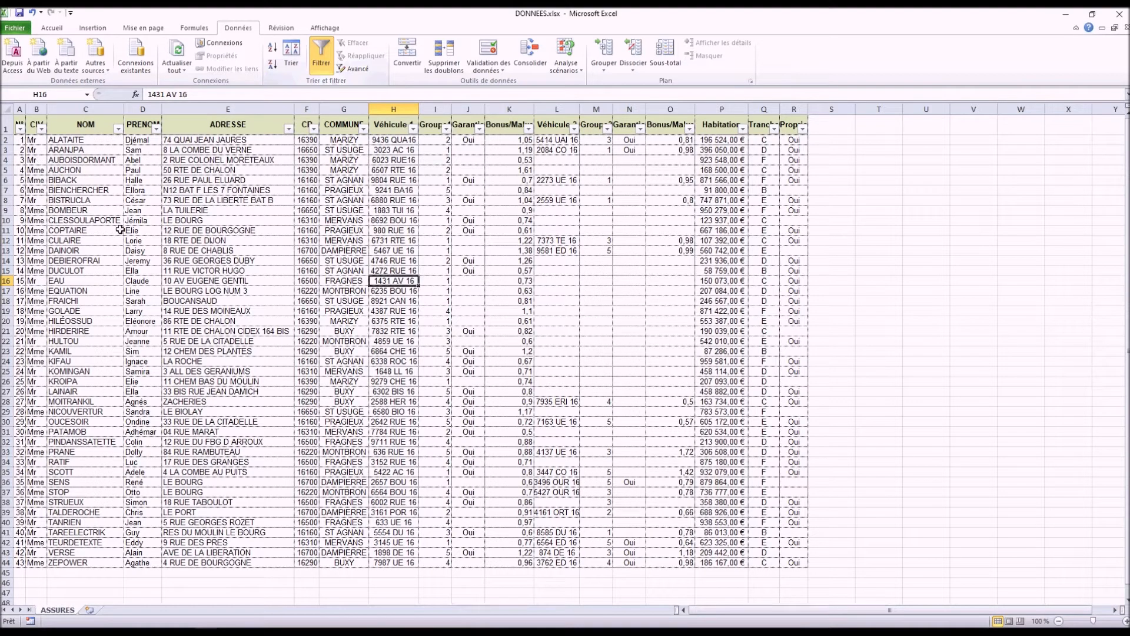
pyautogui.click(130, 212)
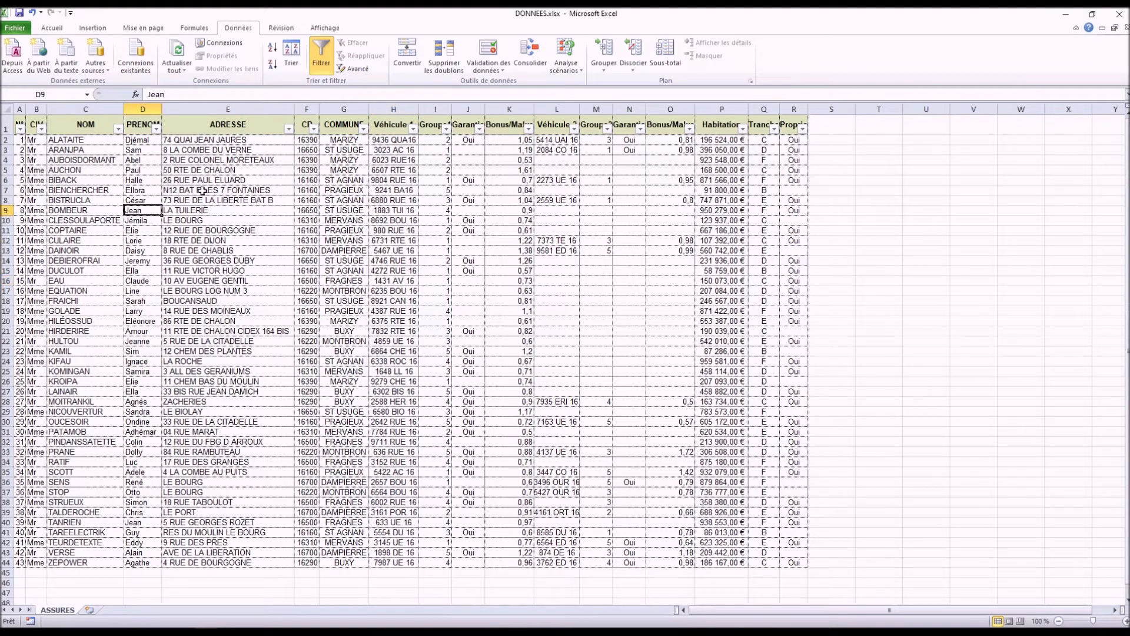
pyautogui.click(291, 208)
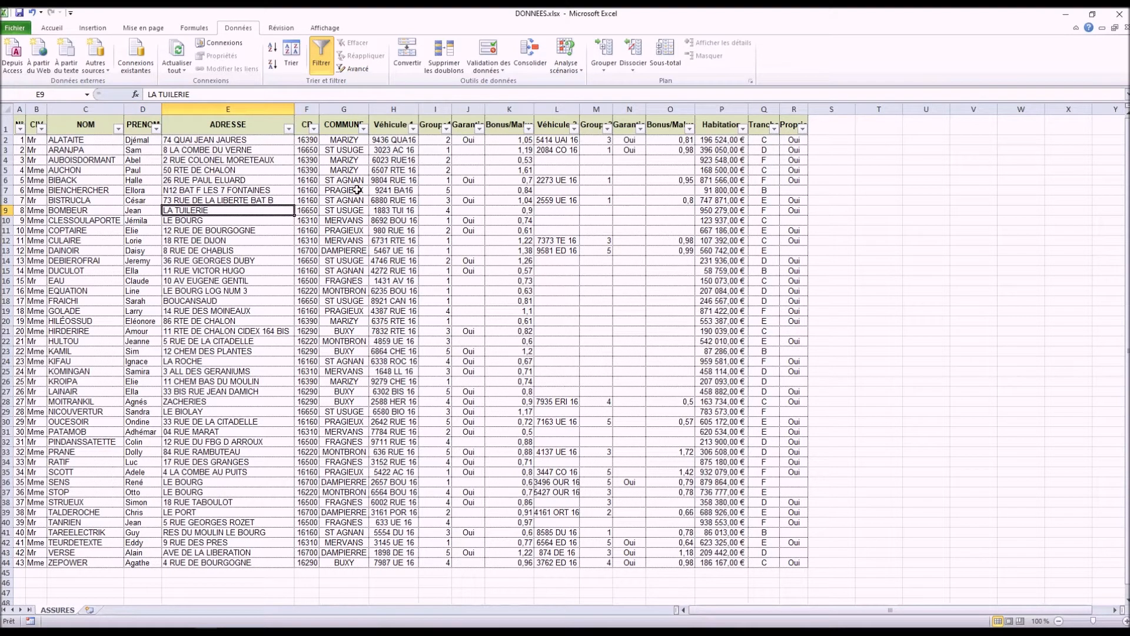
pyautogui.click(790, 313)
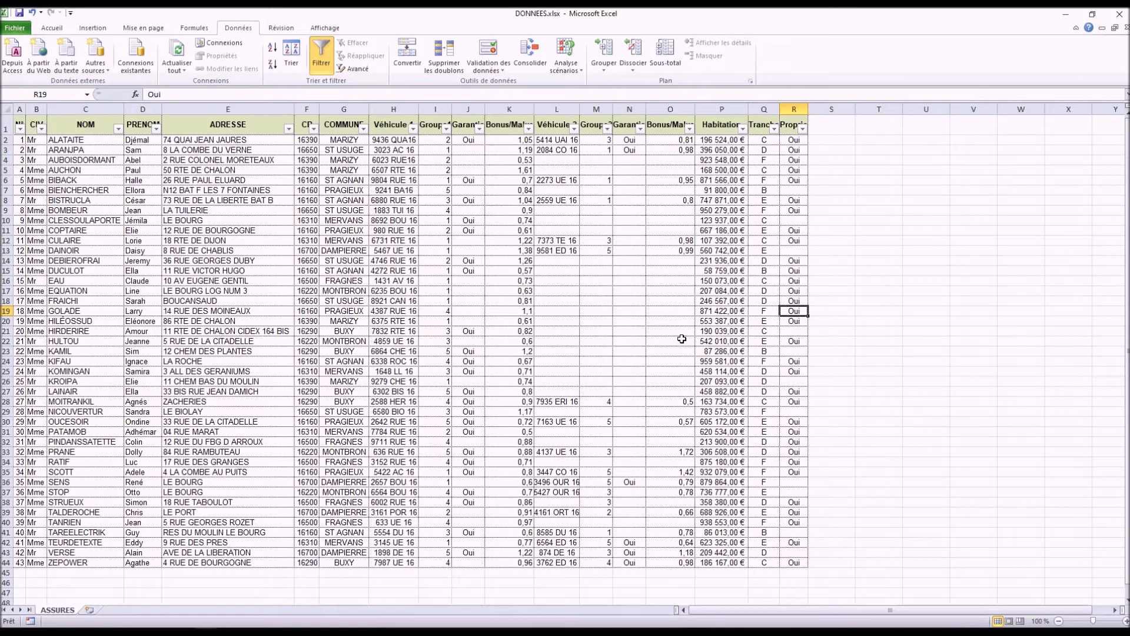
# Step: Apply a custom text filter to the NOM column with the conditions begins with B and begins with K, joined by Et
pyautogui.click(88, 142)
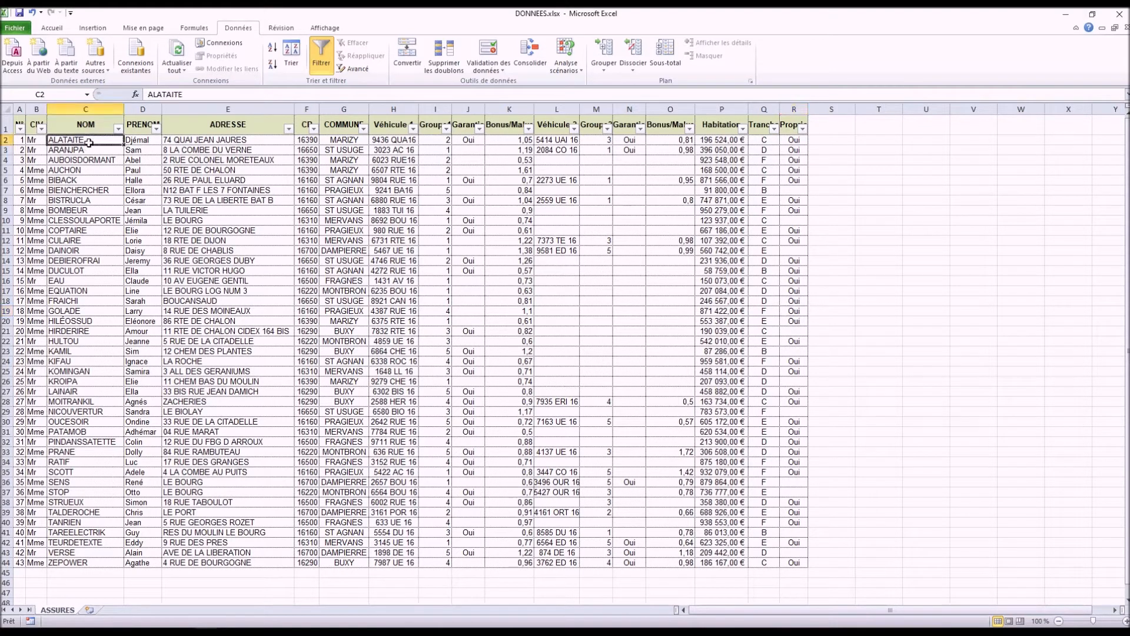
pyautogui.click(117, 129)
pyautogui.moveTo(125, 212)
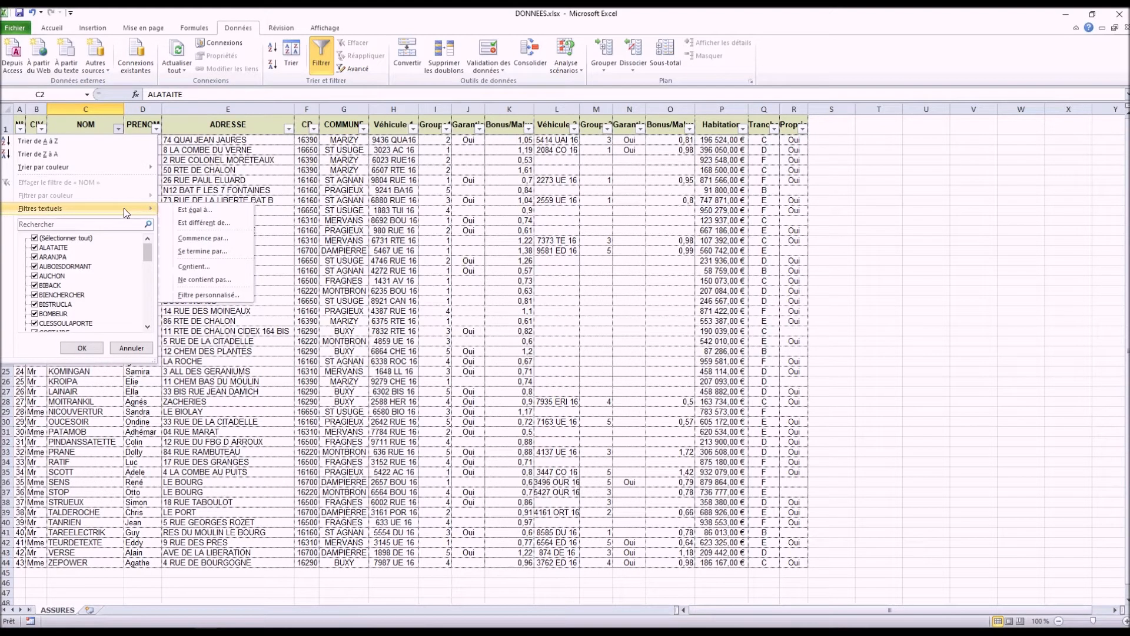
pyautogui.click(203, 238)
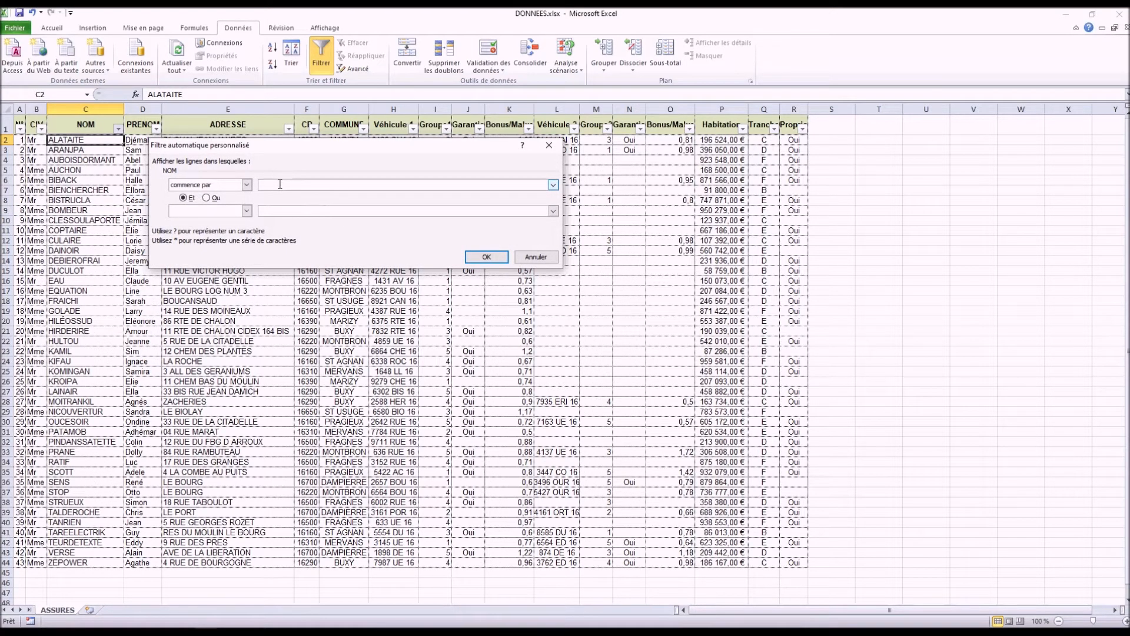
pyautogui.click(206, 198)
pyautogui.click(246, 211)
pyautogui.scroll(-1, 238, 247)
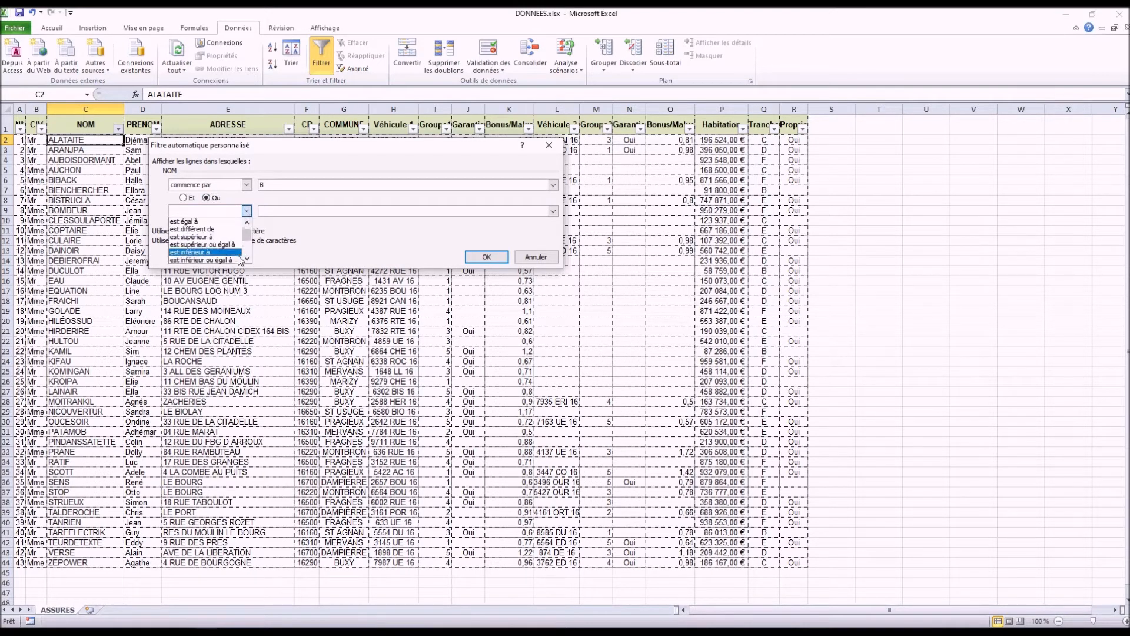
pyautogui.click(236, 259)
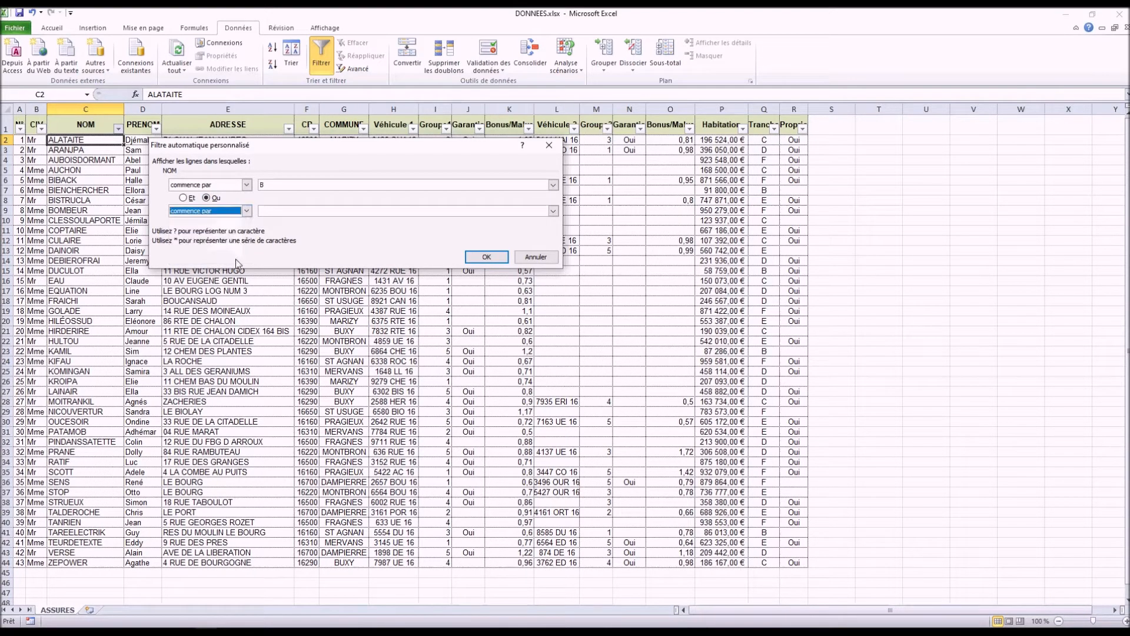
pyautogui.click(291, 211)
pyautogui.write('K')
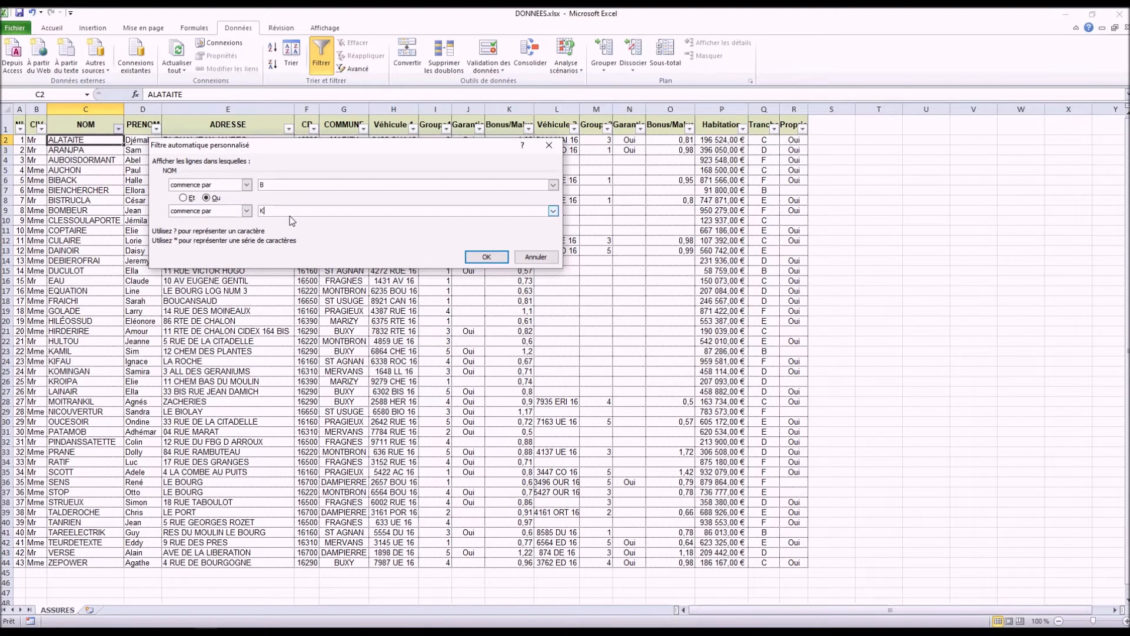
pyautogui.click(183, 198)
pyautogui.click(481, 256)
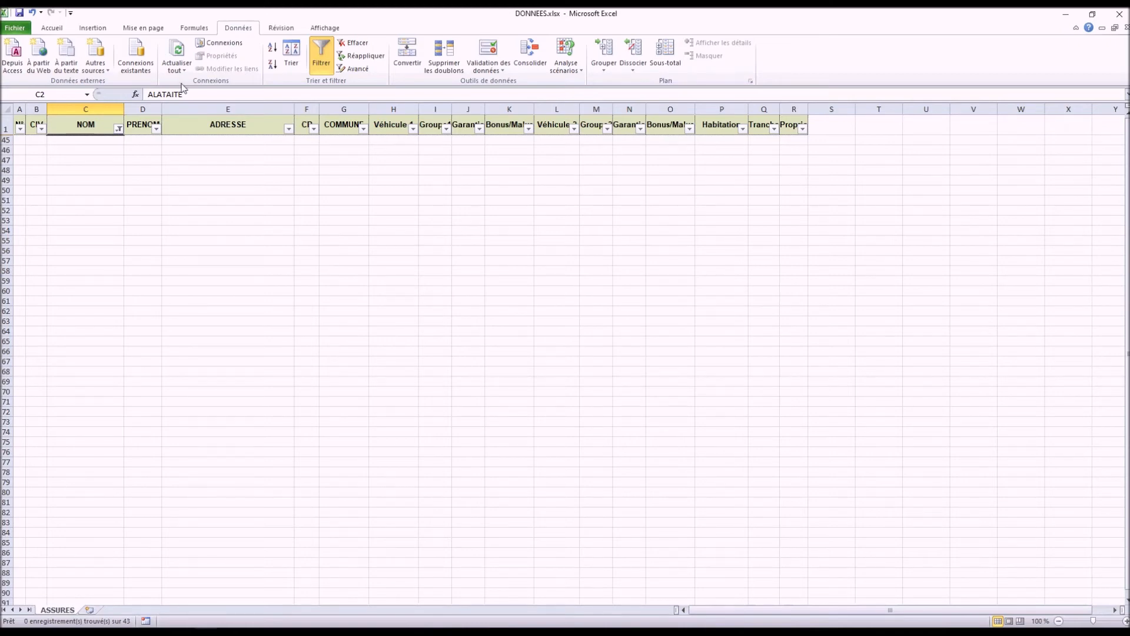
# Step: Change the NOM column's custom filter so its two conditions are joined by Ou
pyautogui.click(118, 128)
pyautogui.moveTo(147, 209)
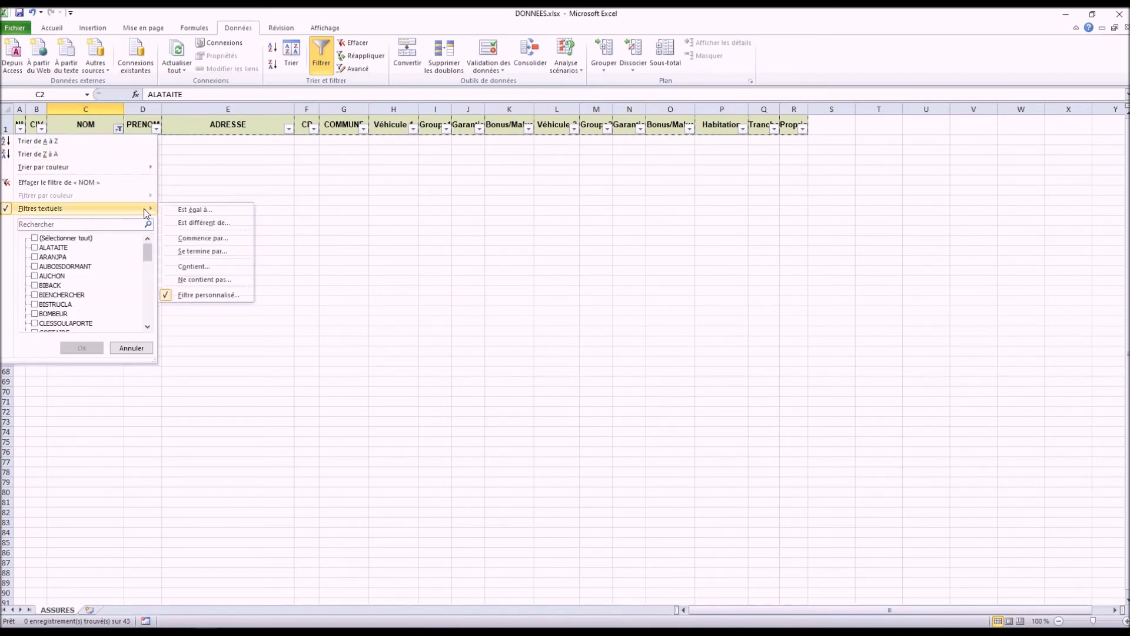
pyautogui.click(208, 294)
pyautogui.click(207, 197)
pyautogui.click(486, 257)
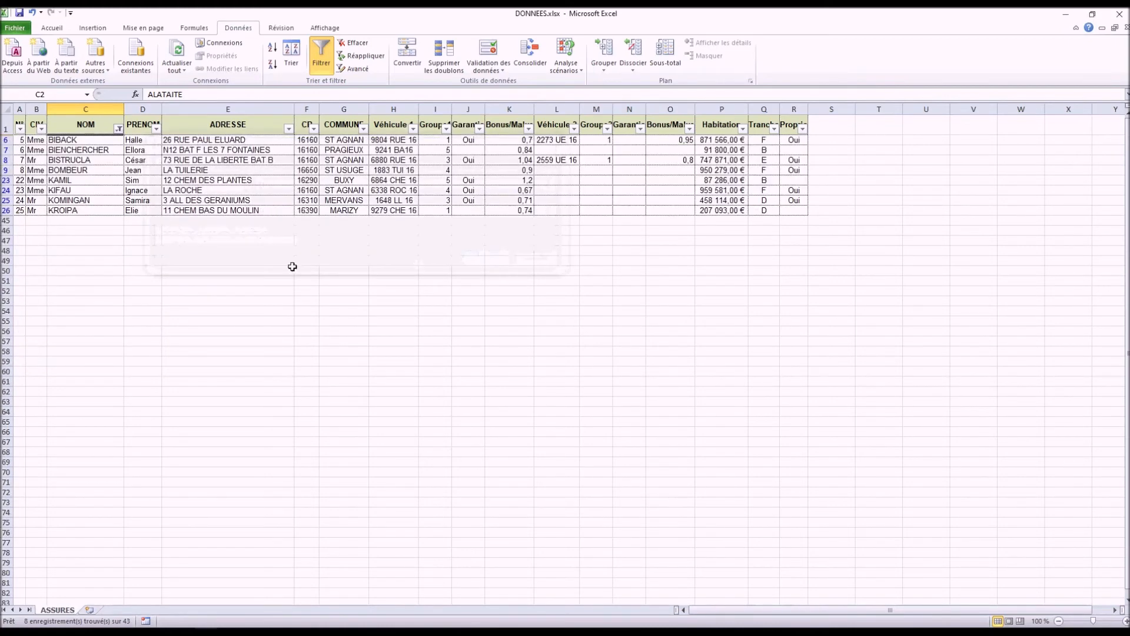